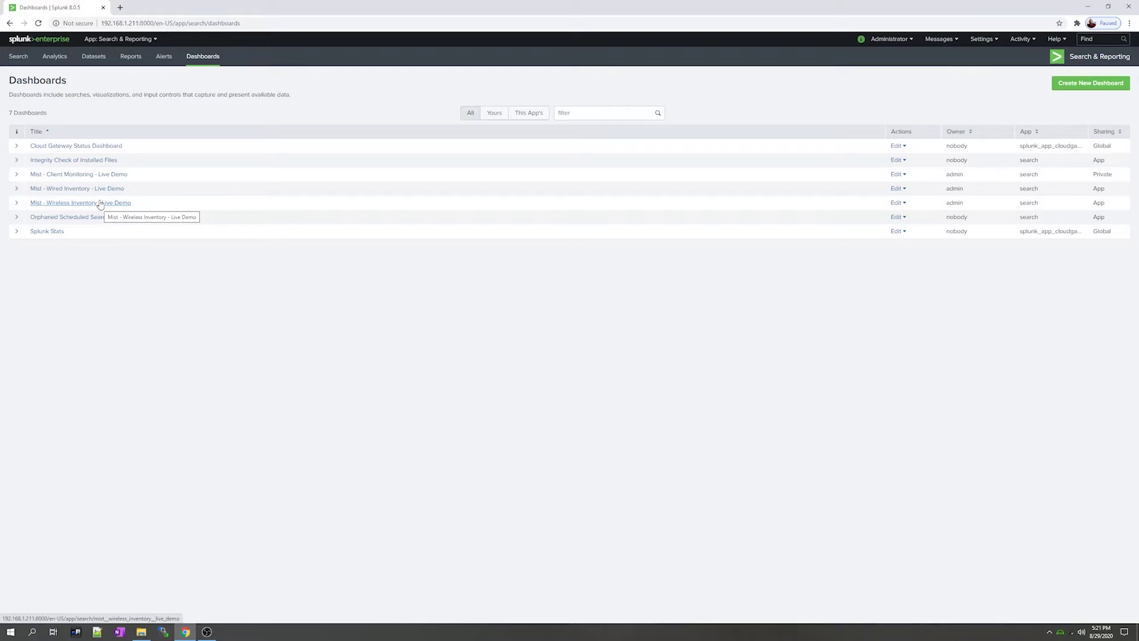
pyautogui.click(100, 204)
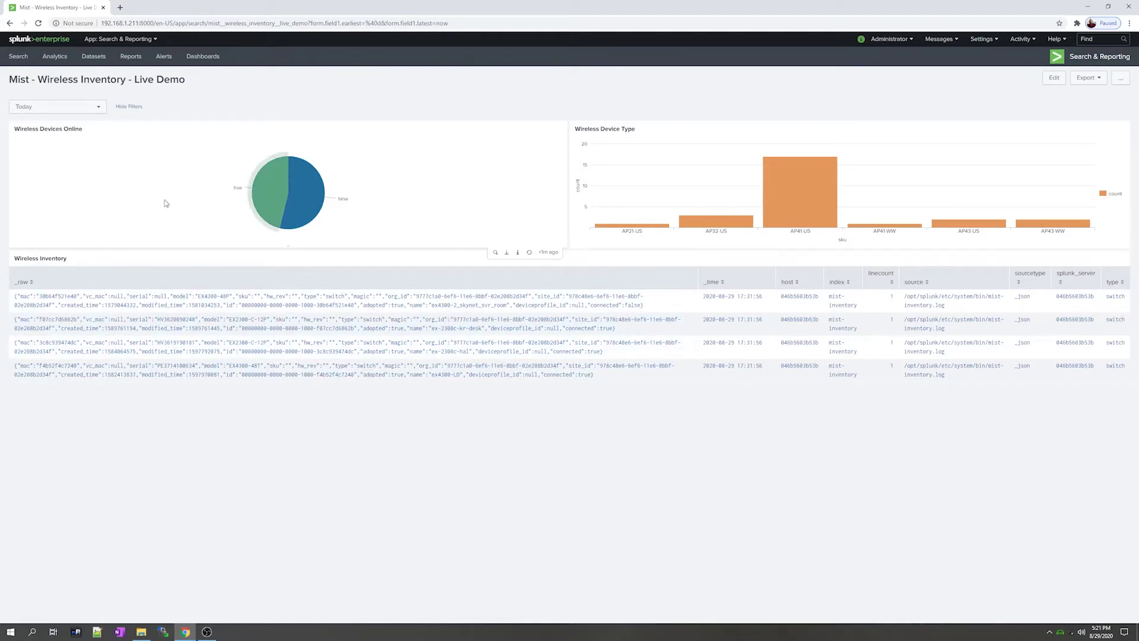
pyautogui.moveTo(306, 208)
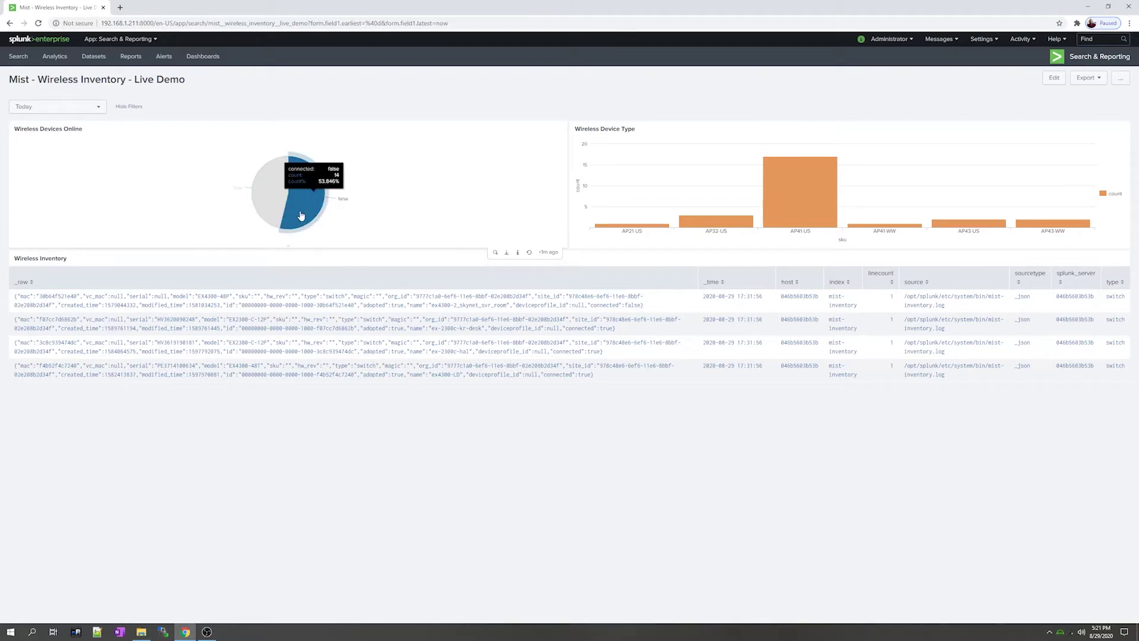
pyautogui.click(300, 214)
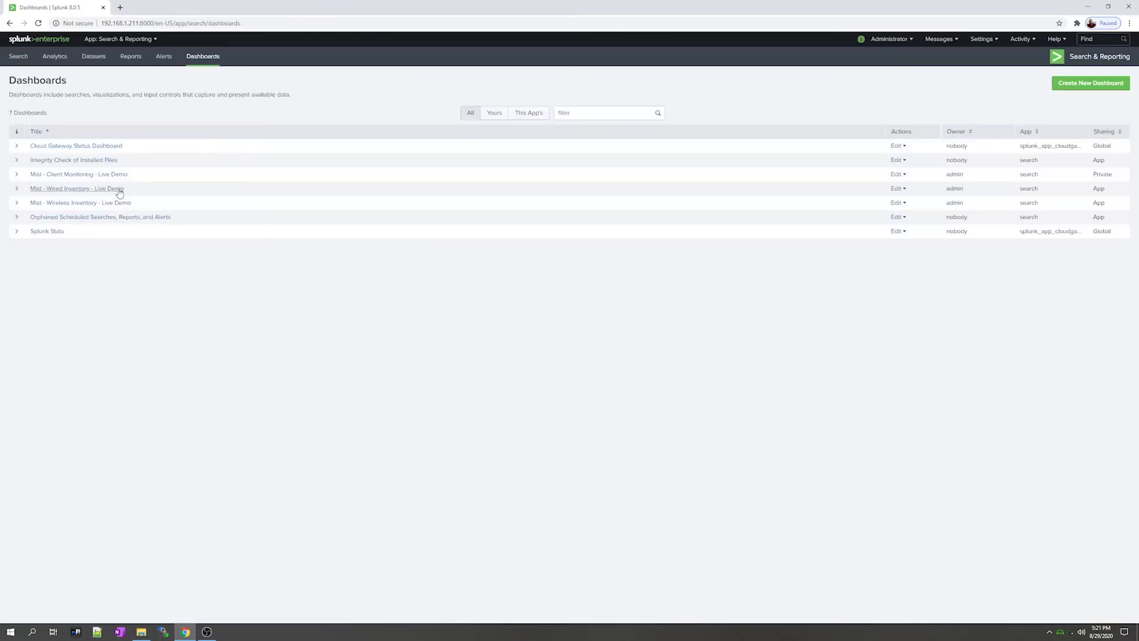
pyautogui.click(112, 188)
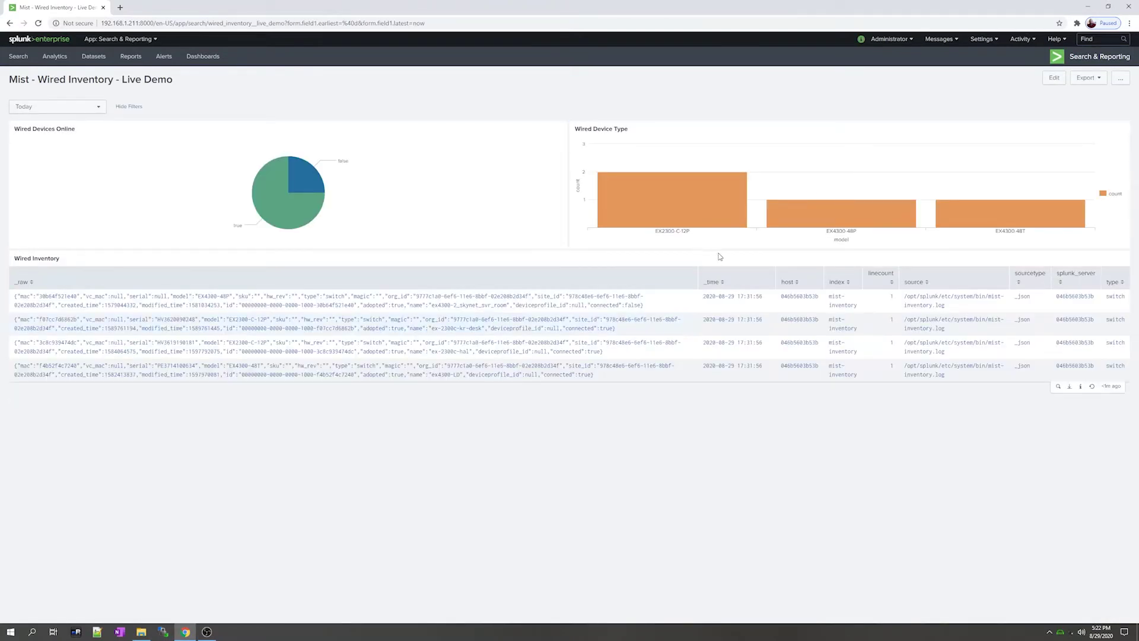
pyautogui.moveTo(505, 240)
pyautogui.click(10, 24)
pyautogui.click(203, 56)
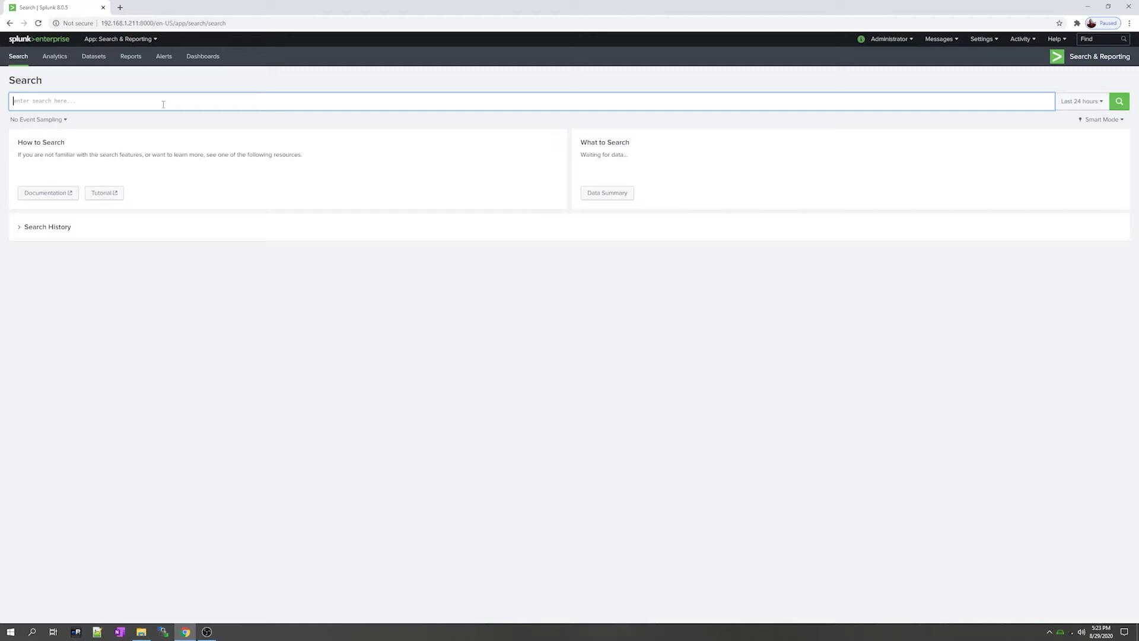
# Run the search index = "mist-clients" over the last 24 hours, returning 64 events
pyautogui.write('i')
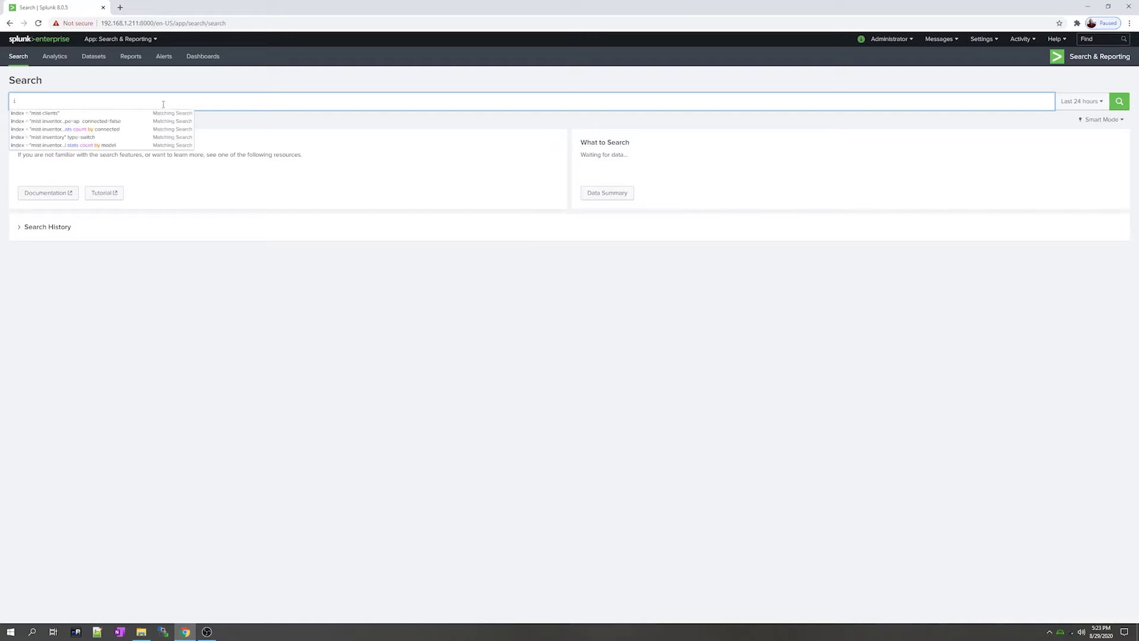
pyautogui.write('ndex')
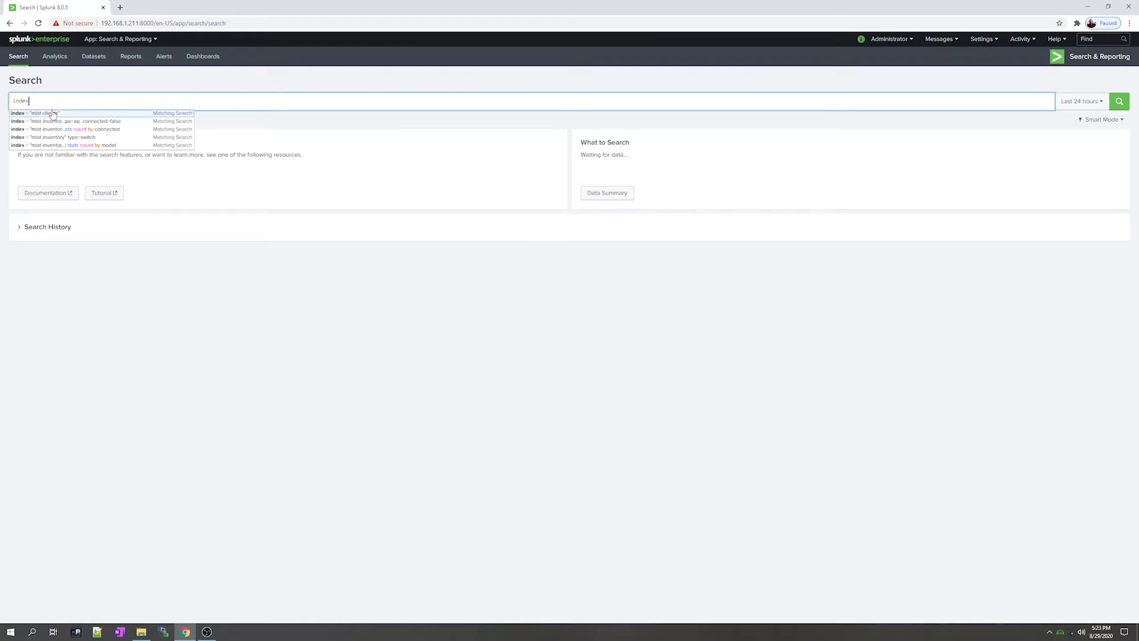
pyautogui.click(71, 113)
pyautogui.press('Return')
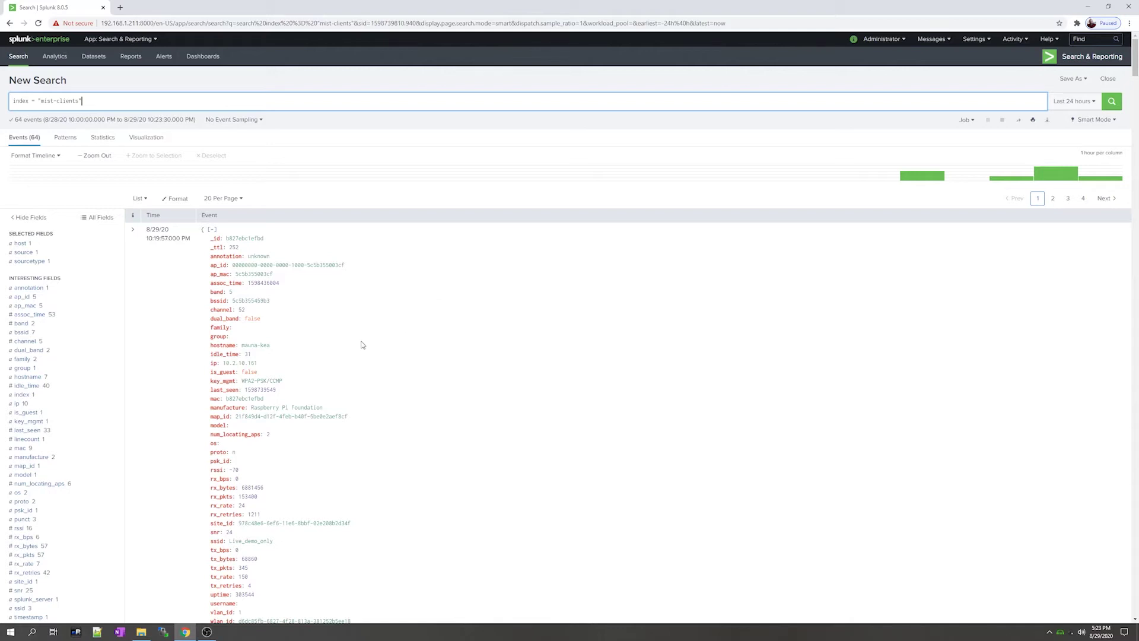
pyautogui.click(26, 316)
pyautogui.scroll(-1, 27, 317)
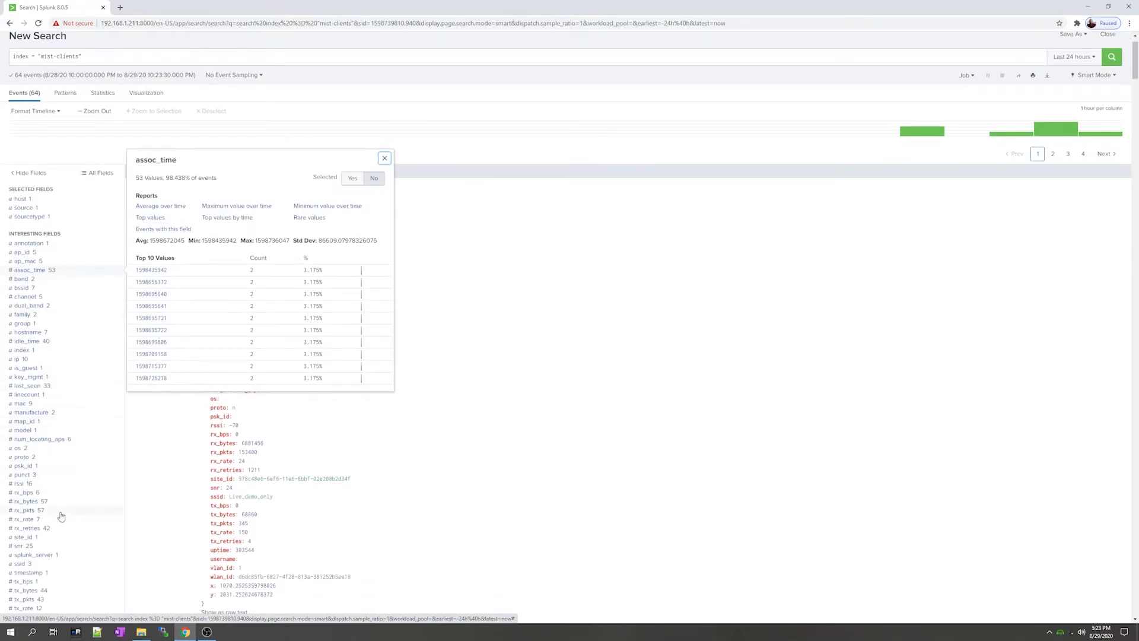
pyautogui.scroll(-2, 54, 504)
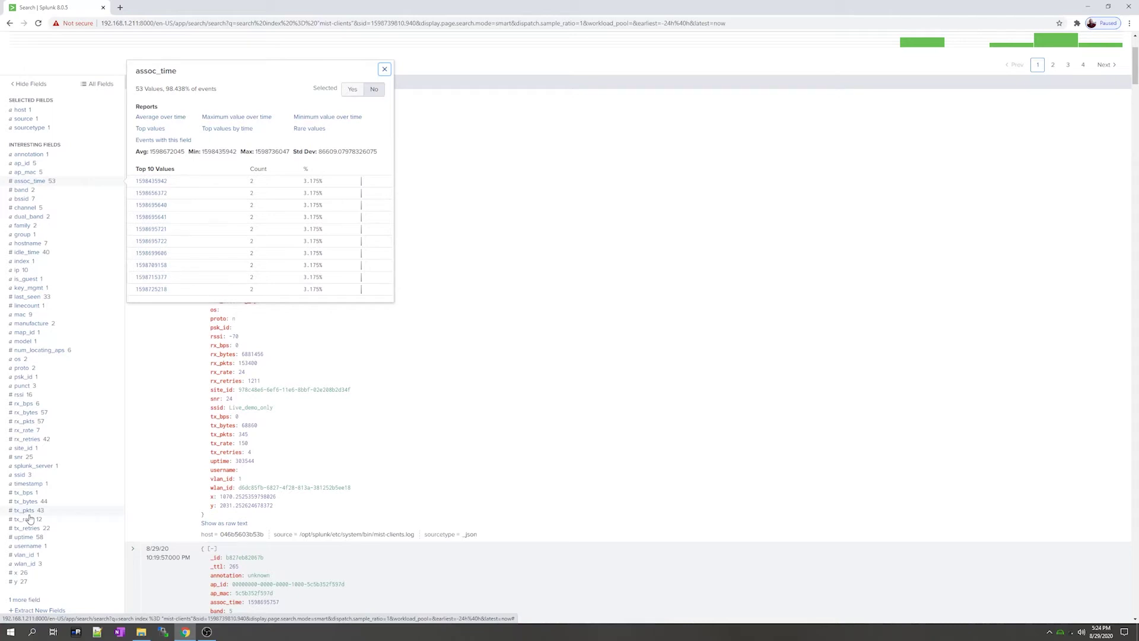
pyautogui.click(27, 546)
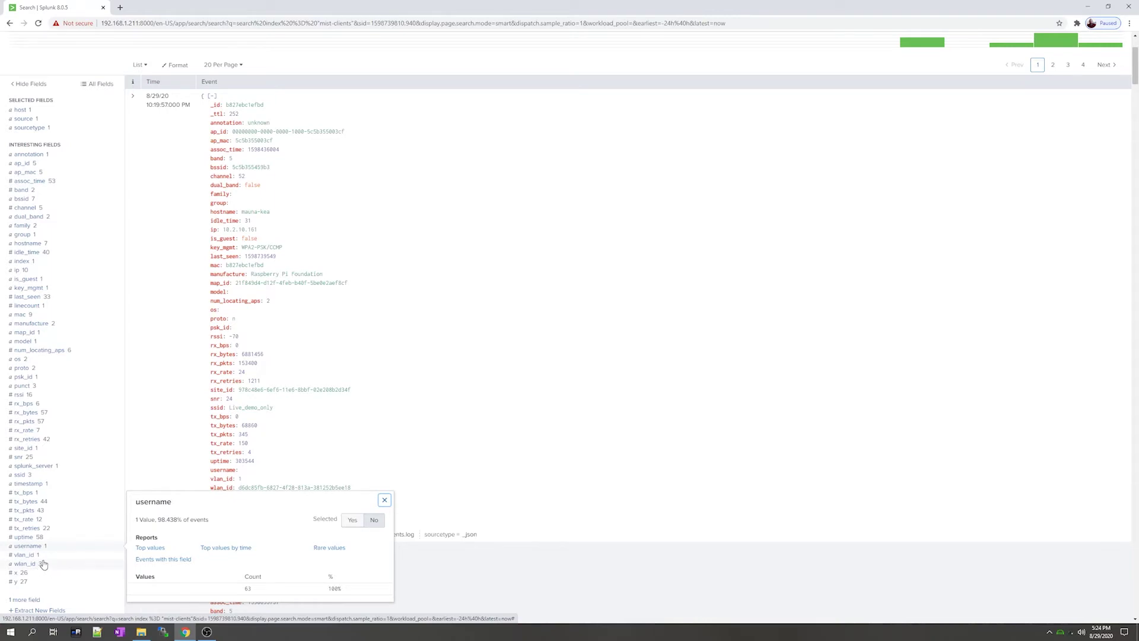
pyautogui.scroll(3, 55, 498)
pyautogui.click(121, 321)
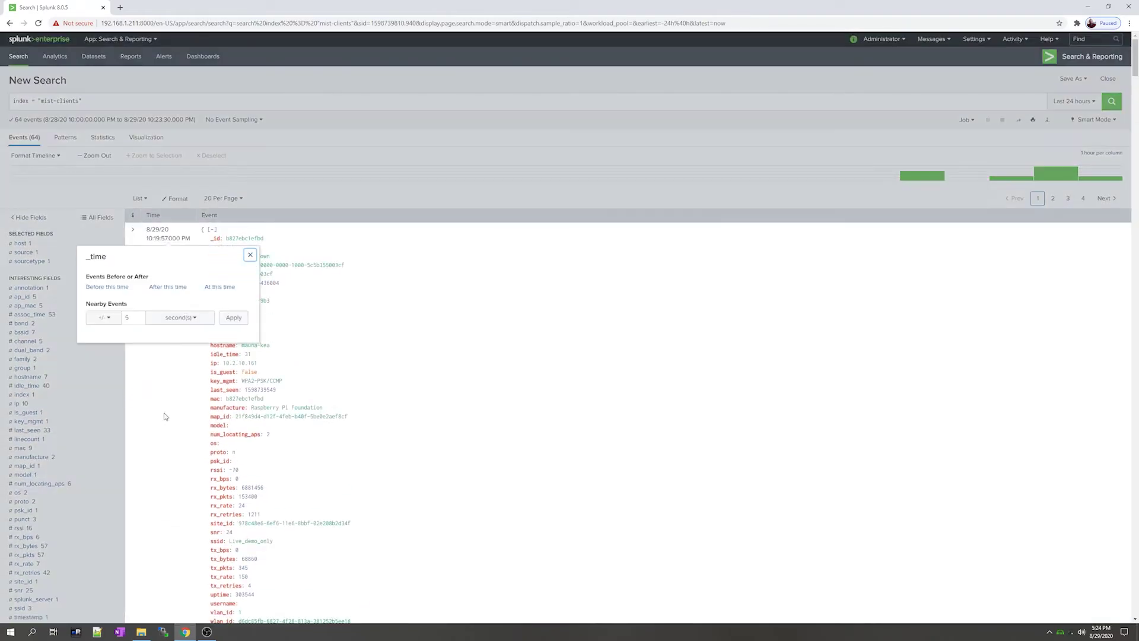
pyautogui.click(388, 284)
pyautogui.scroll(-3, 308, 367)
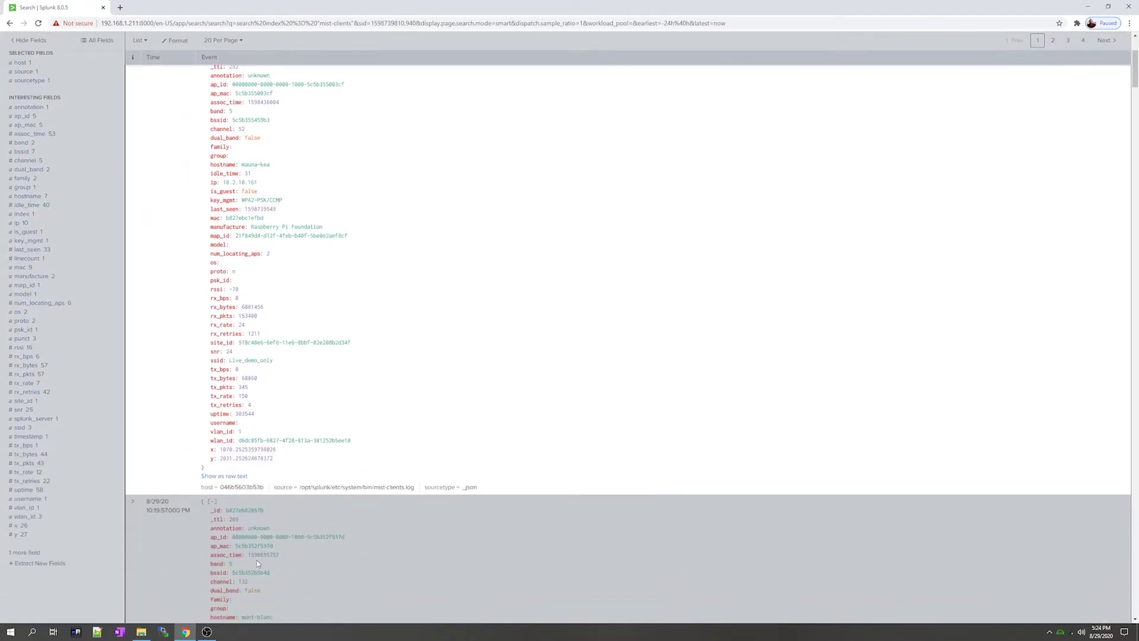
pyautogui.scroll(3, 237, 506)
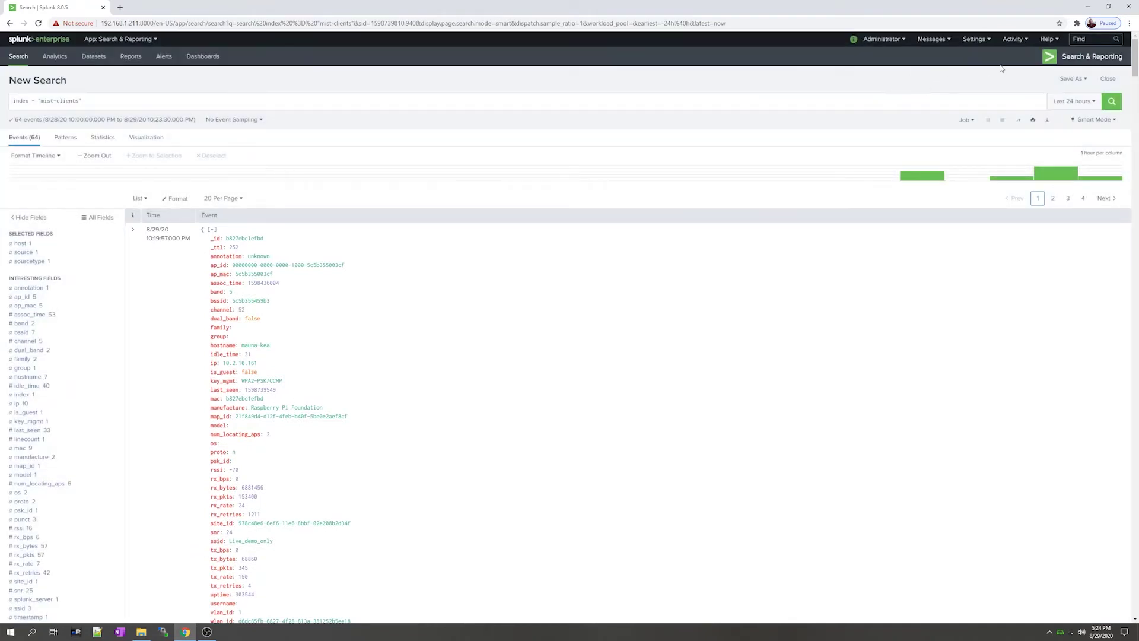
# Open the Mist-Device-Events token from the Data inputs settings and cancel without saving
pyautogui.click(976, 39)
pyautogui.click(1030, 74)
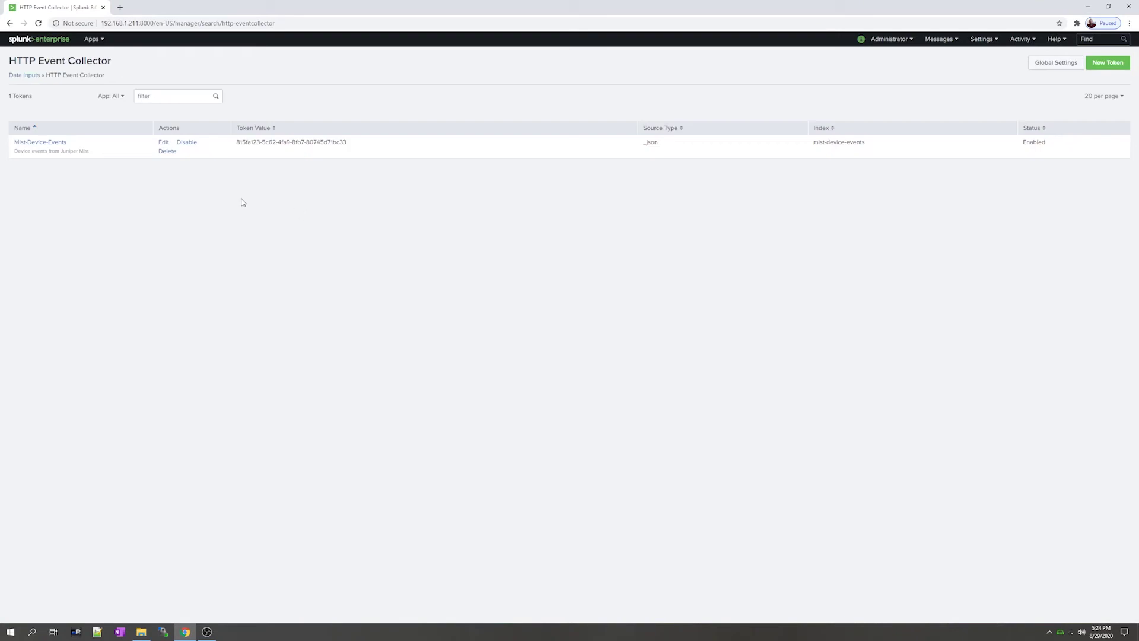
pyautogui.click(39, 143)
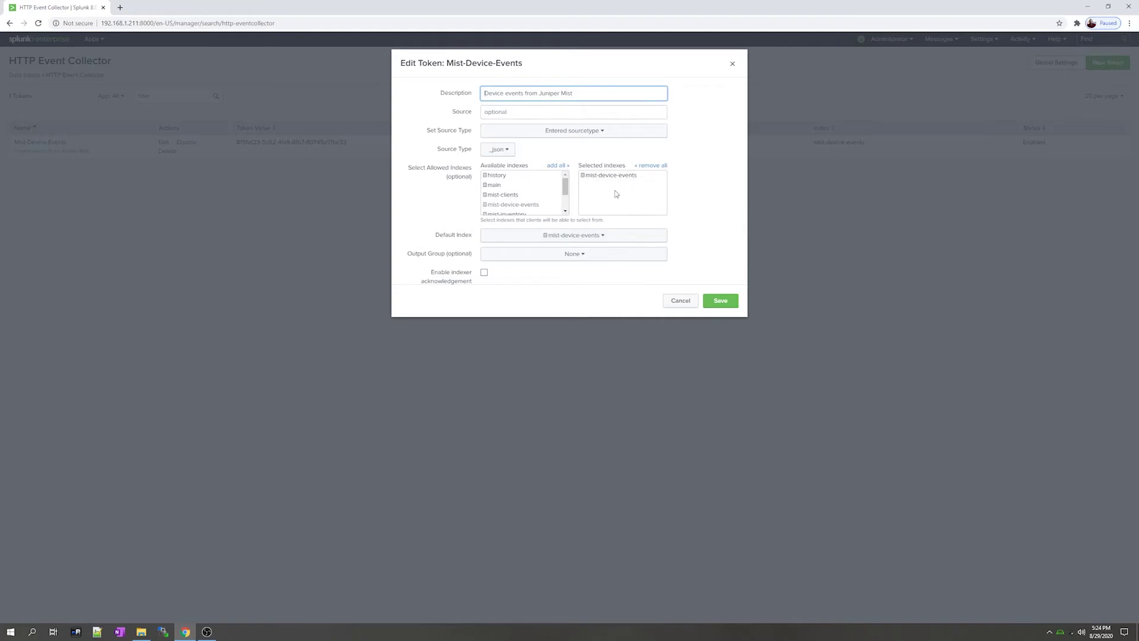
pyautogui.click(695, 300)
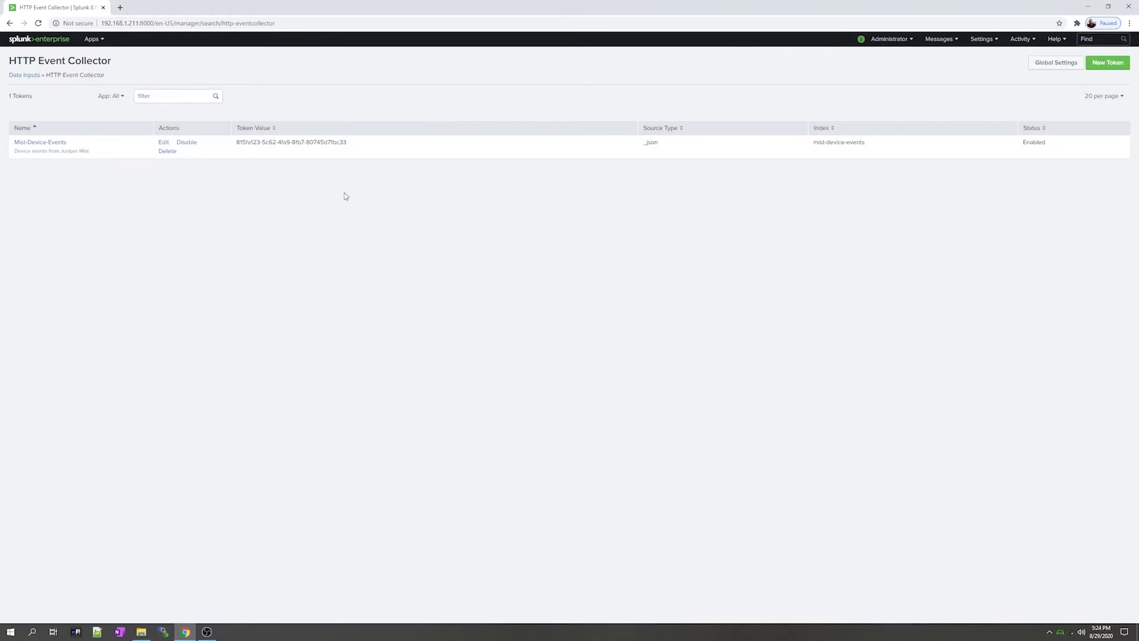
# Review the Mist-Device-Events token settings again, cancel, and return to the Splunk home page
pyautogui.click(163, 143)
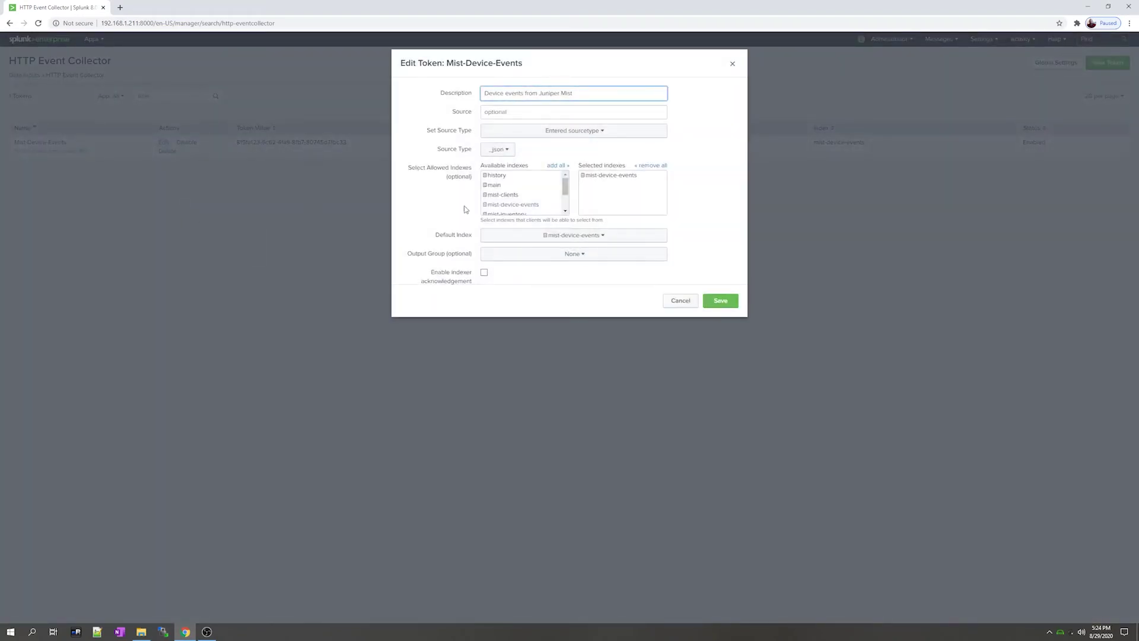
pyautogui.click(680, 301)
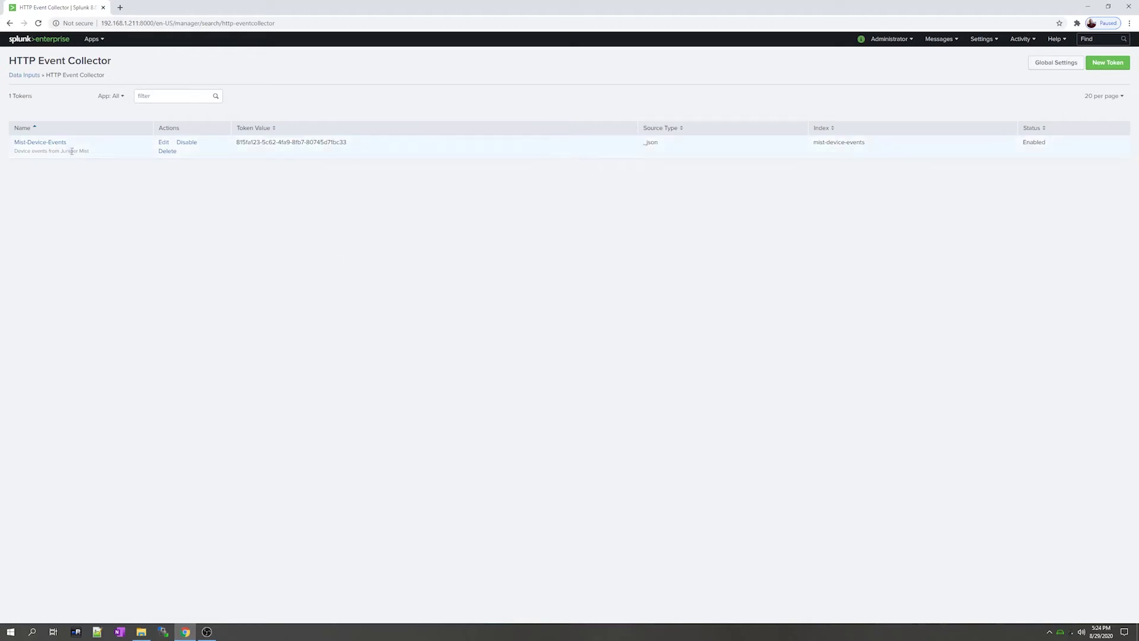
pyautogui.click(40, 39)
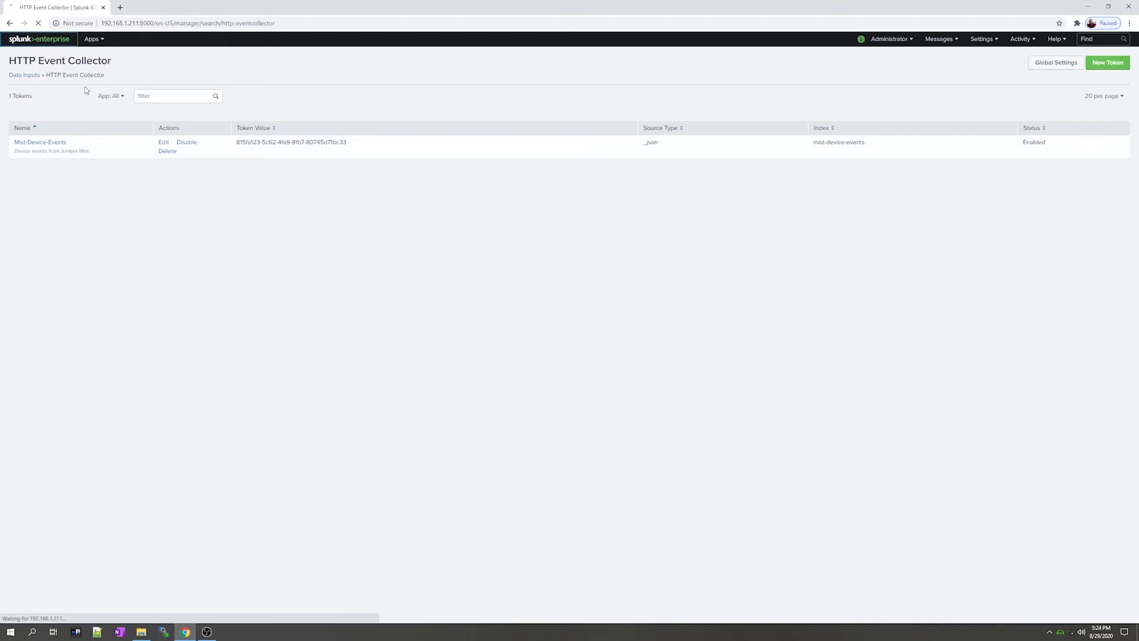
# In Search & Reporting, run the search index = "mist-device-events"
pyautogui.click(69, 89)
pyautogui.click(117, 102)
pyautogui.write('index = "m')
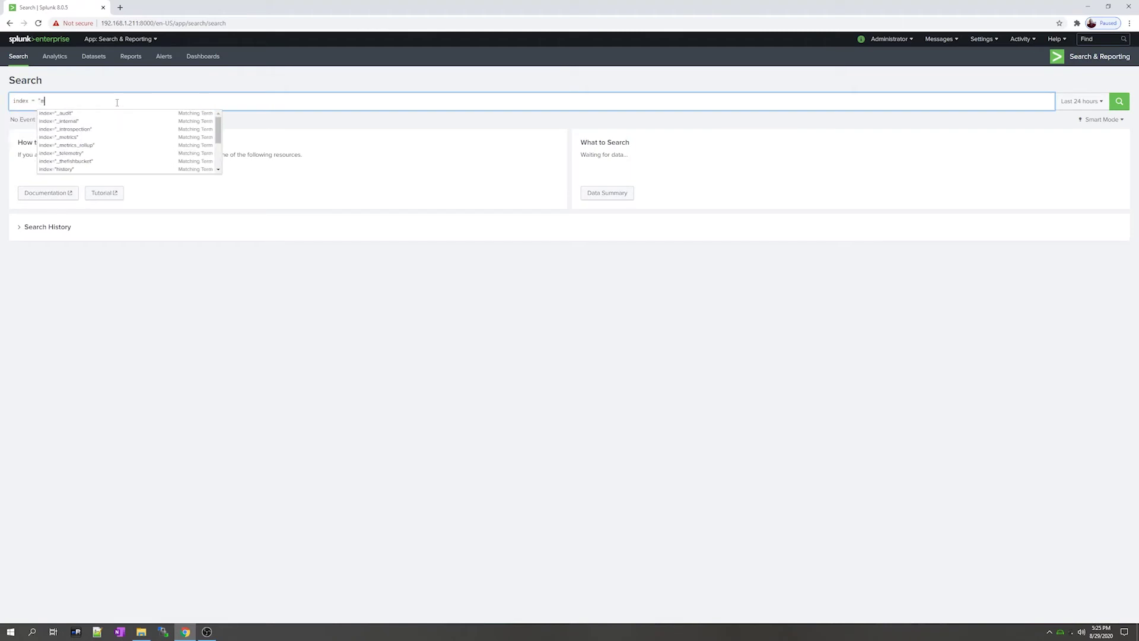
pyautogui.write('ist-dev')
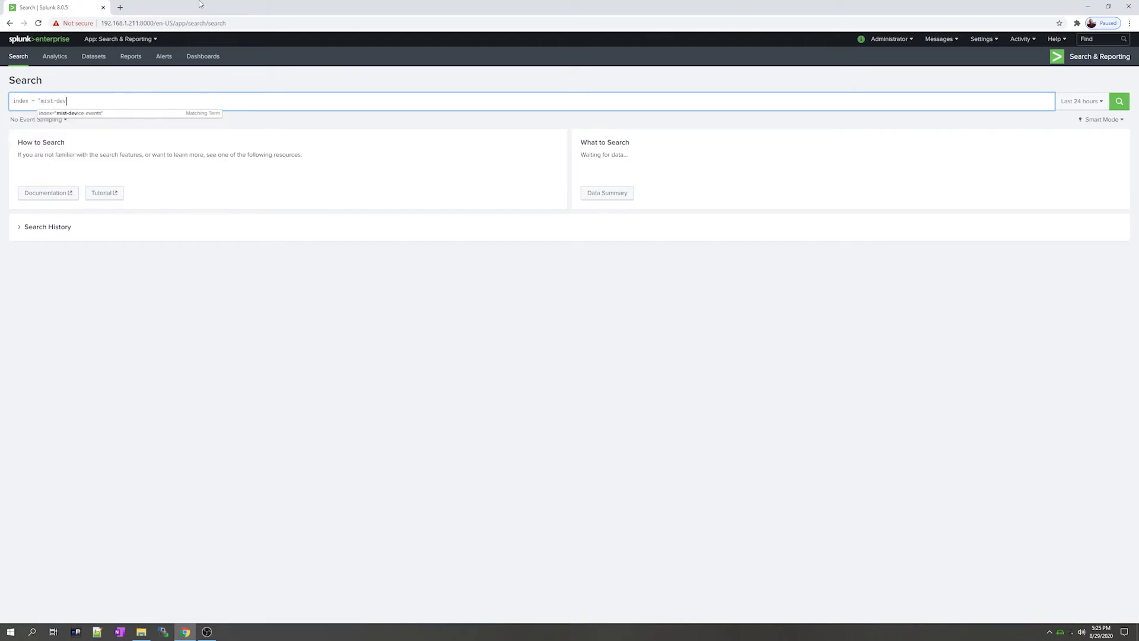
pyautogui.click(92, 118)
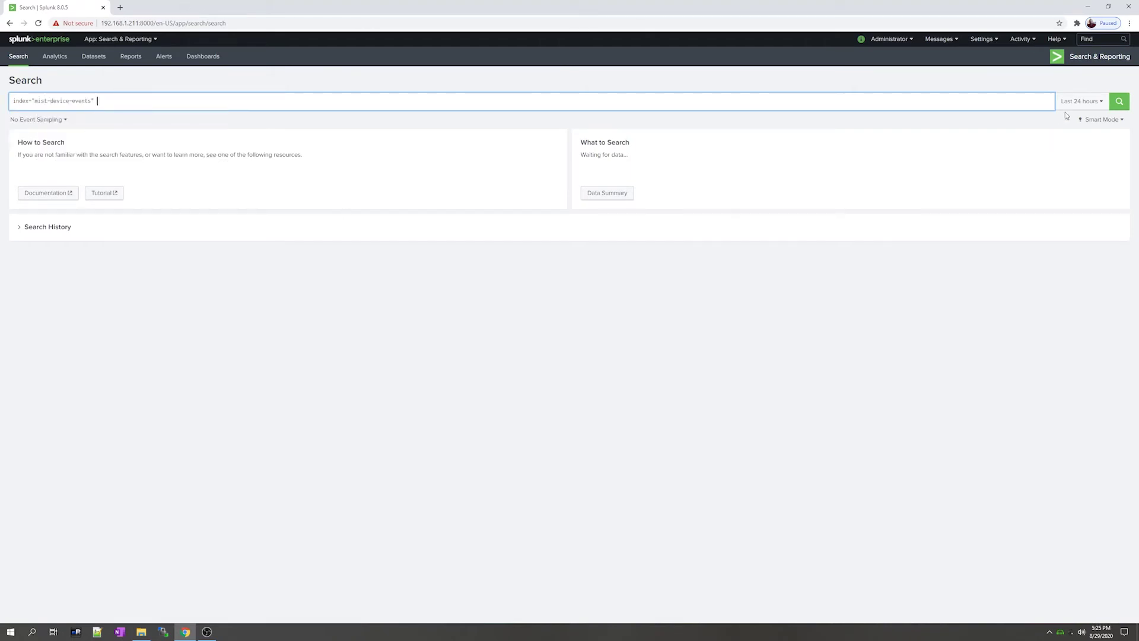
pyautogui.click(1119, 104)
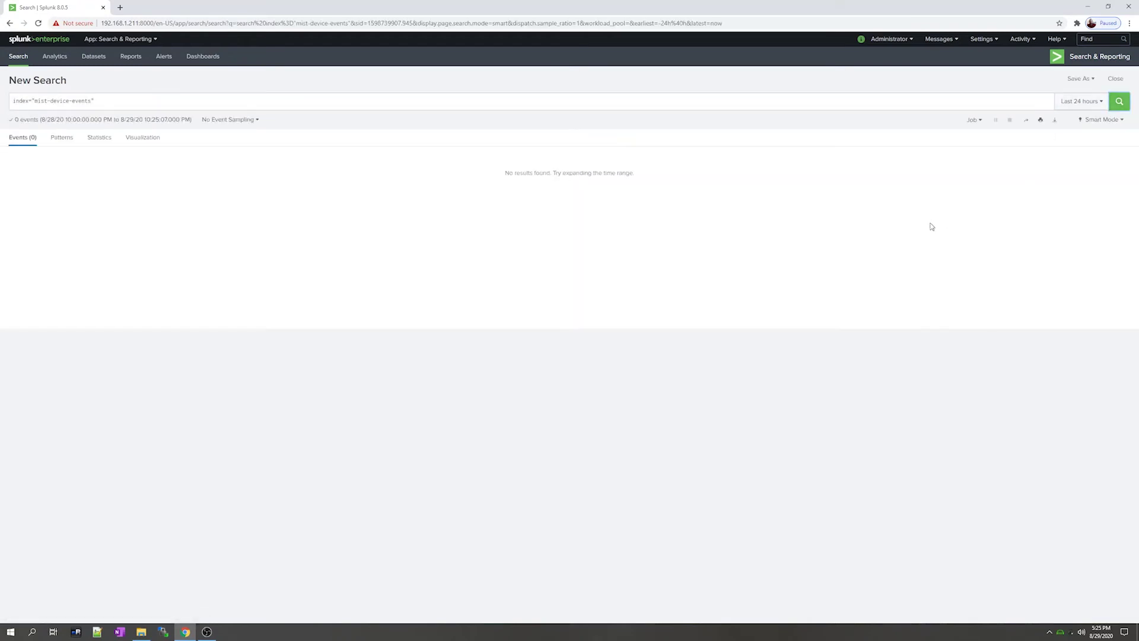
# Widen the time range to Last 30 days and expand the event's full JSON
pyautogui.click(1081, 102)
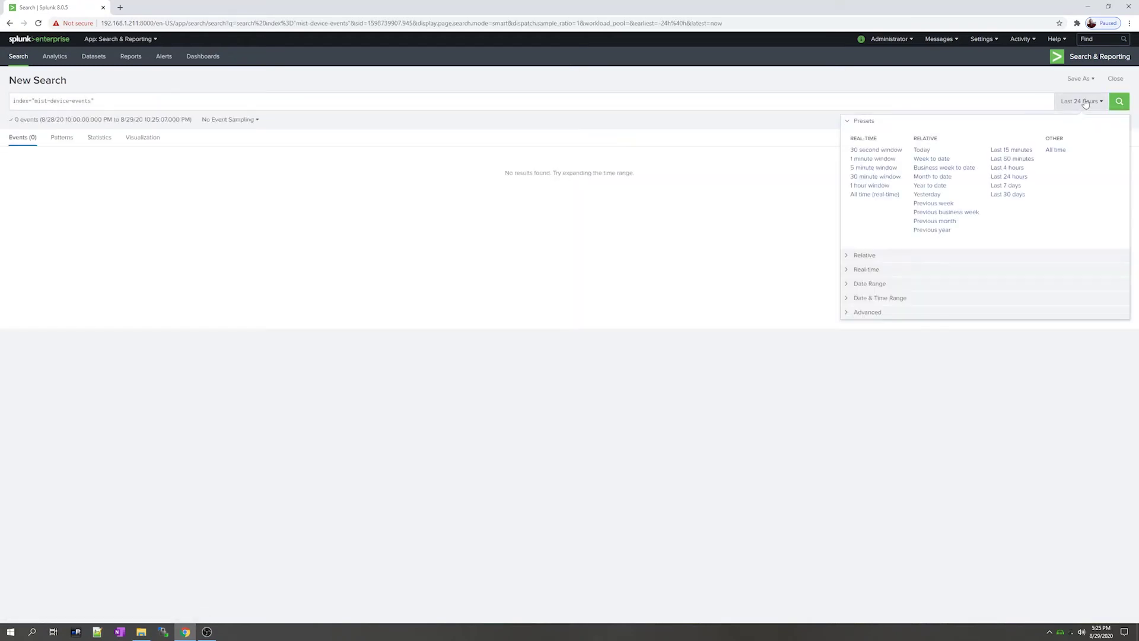
pyautogui.click(1008, 196)
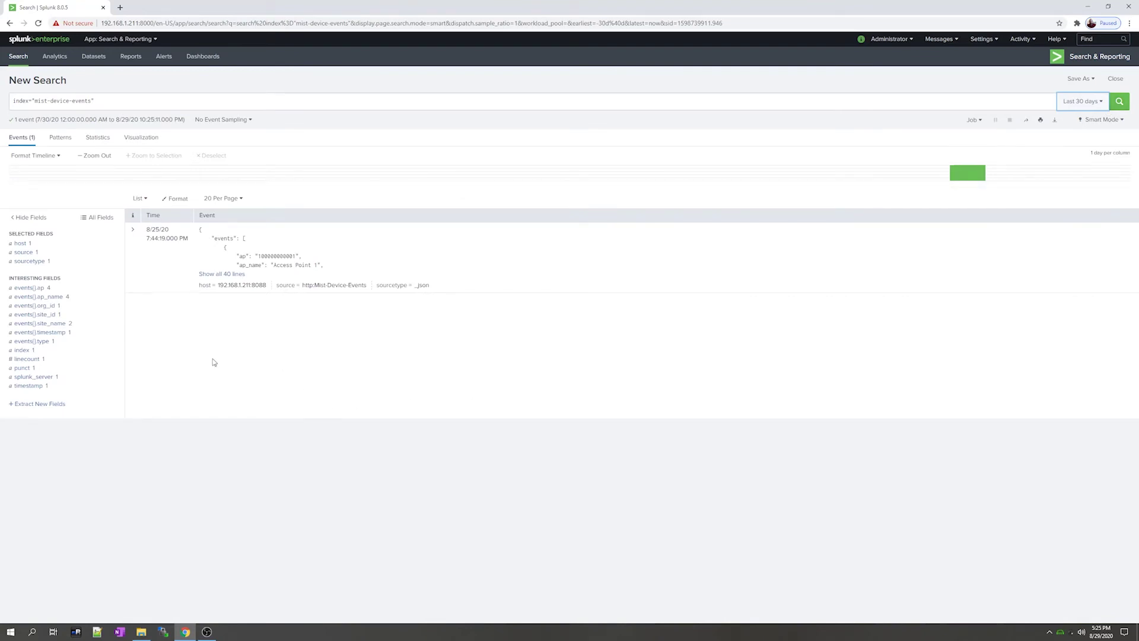
pyautogui.click(219, 273)
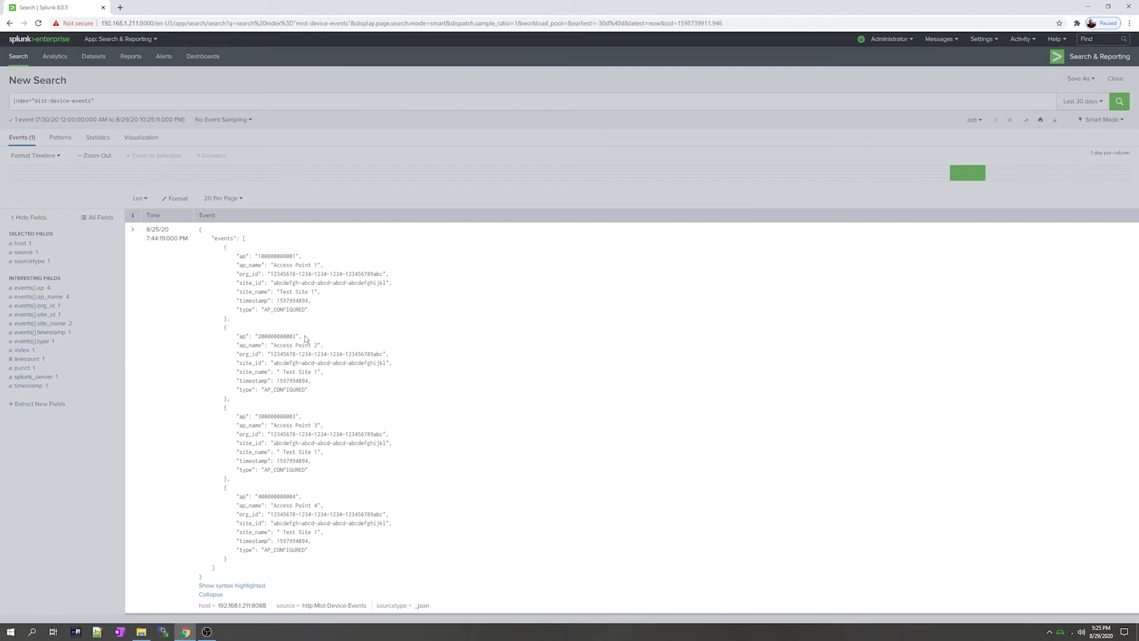
# Keep the expanded mist-device-events JSON in view beside the Splunk Mobile dashboards list
pyautogui.click(411, 389)
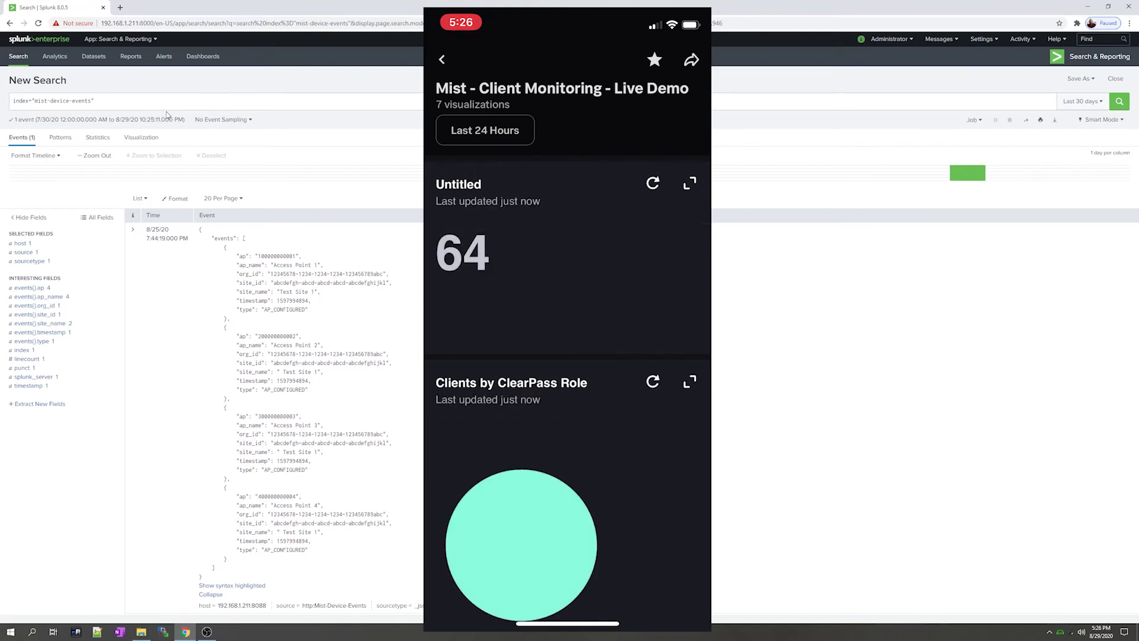
# Change the Client Monitoring dashboard's time range from Last 24 Hours to Last 60 minutes
pyautogui.click(485, 130)
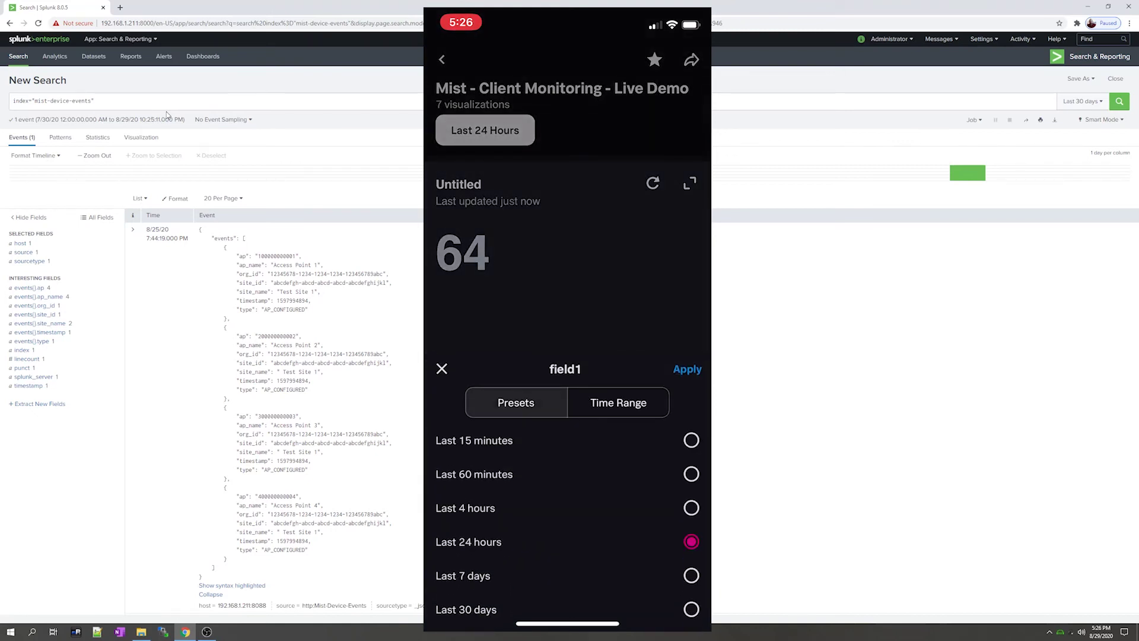
pyautogui.click(691, 474)
# Apply Last 60 minutes and view the Raspberry Pi manufacturer client count
pyautogui.click(687, 369)
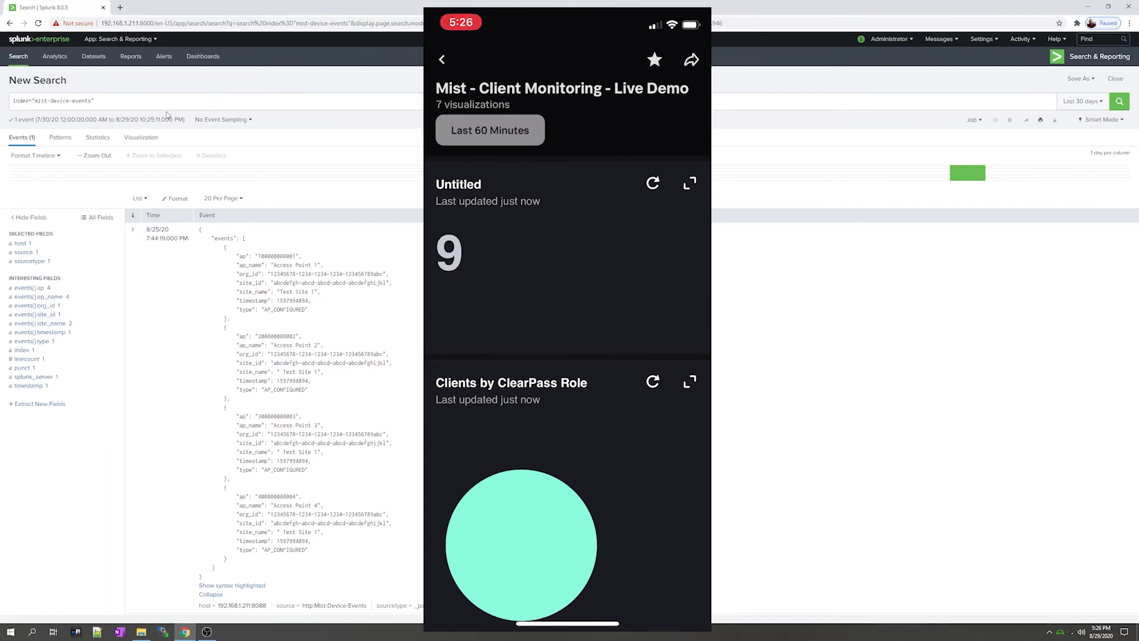
pyautogui.scroll(-2, 567, 386)
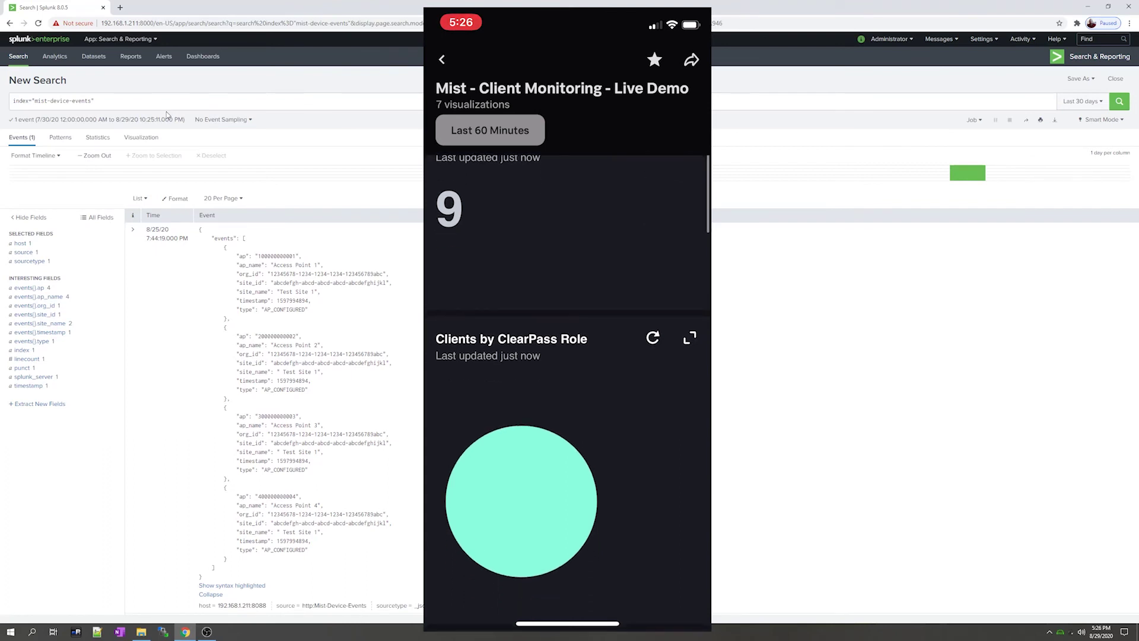
pyautogui.scroll(-5, 568, 356)
pyautogui.scroll(-8, 567, 356)
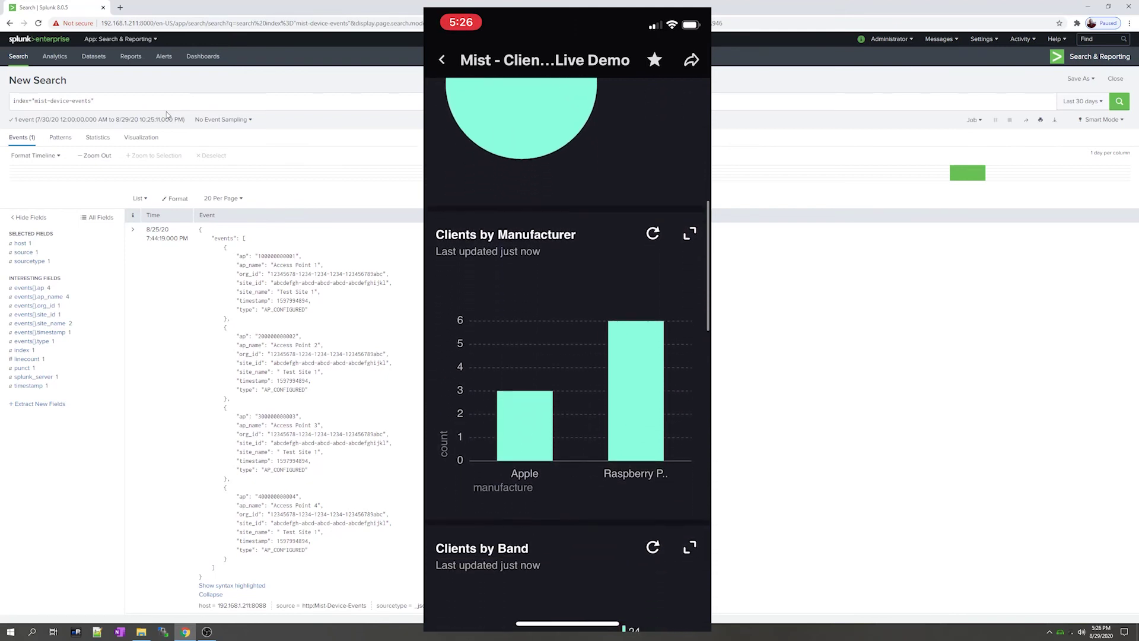
pyautogui.click(636, 386)
# Show the Clients by Band 5 slice: 88.89%, 8 clients
pyautogui.scroll(-7, 567, 356)
pyautogui.scroll(-3, 567, 356)
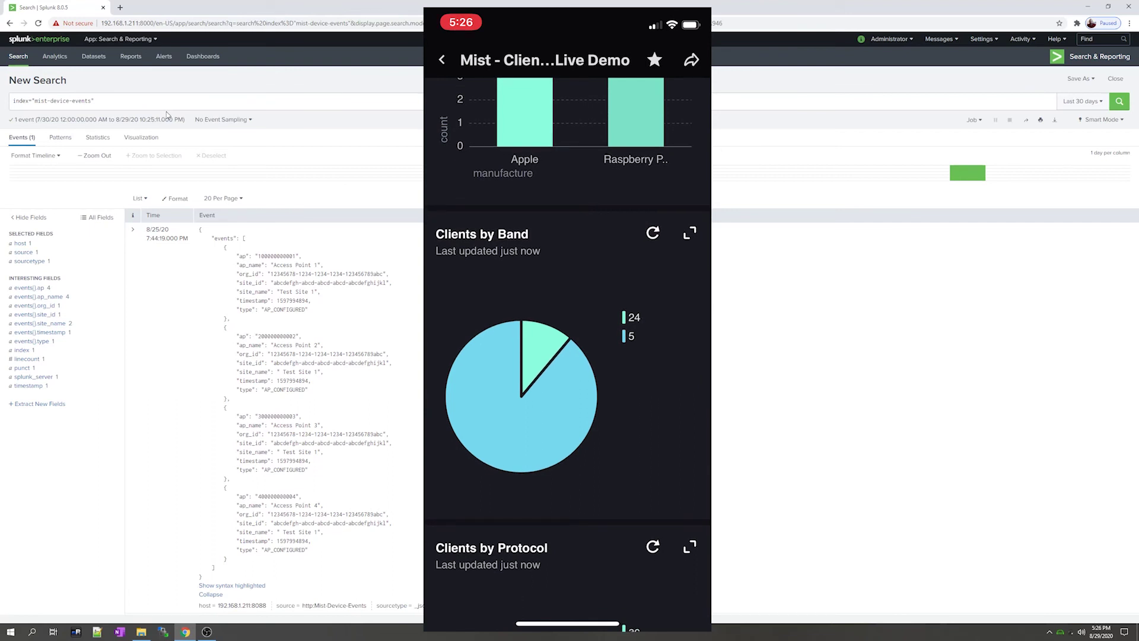
pyautogui.click(504, 427)
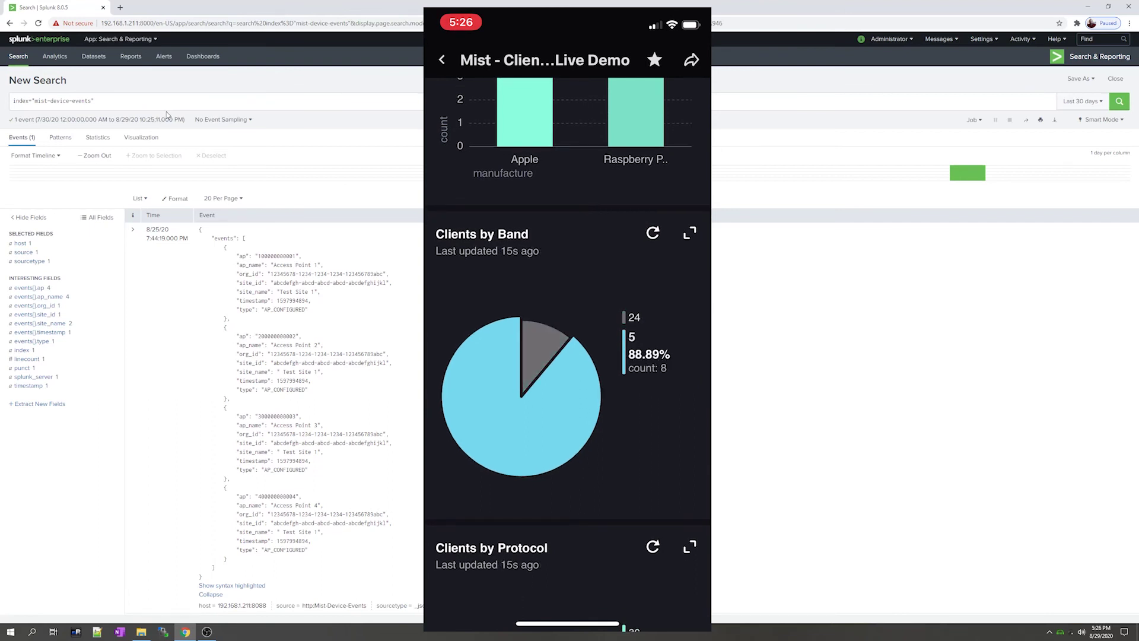